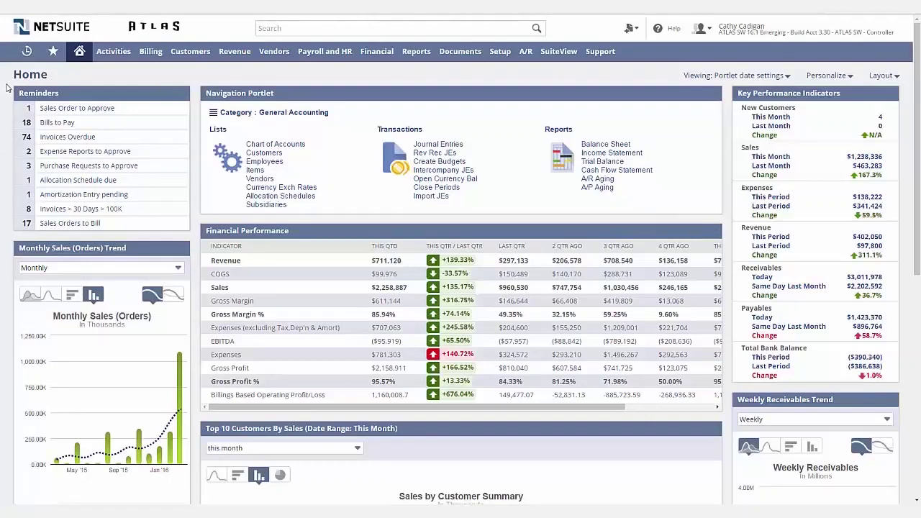
# Step: Open the 3/31/2016 tradeshow display signs request from the purchase requests awaiting approval and approve it
pyautogui.moveTo(6, 84)
pyautogui.mouseDown()
pyautogui.moveTo(85, 131)
pyautogui.moveTo(194, 231)
pyautogui.mouseUp()
pyautogui.click(77, 169)
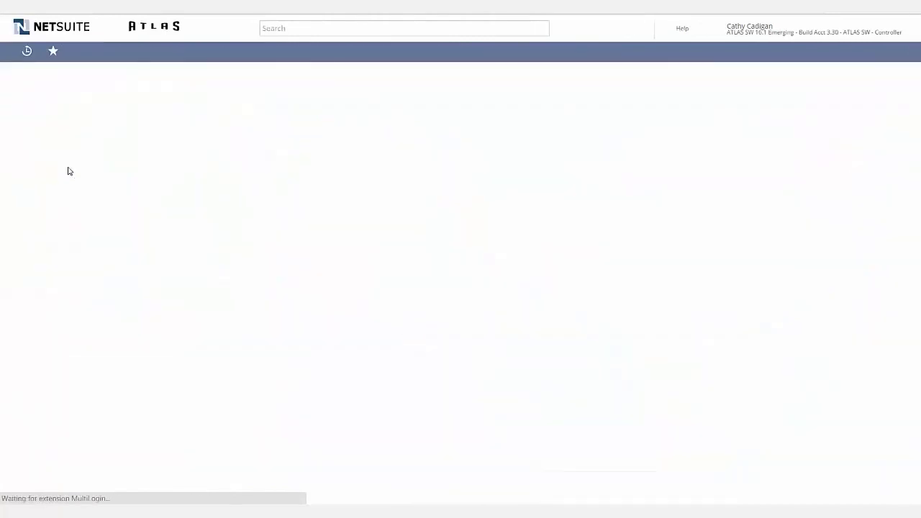
pyautogui.click(31, 182)
pyautogui.click(32, 182)
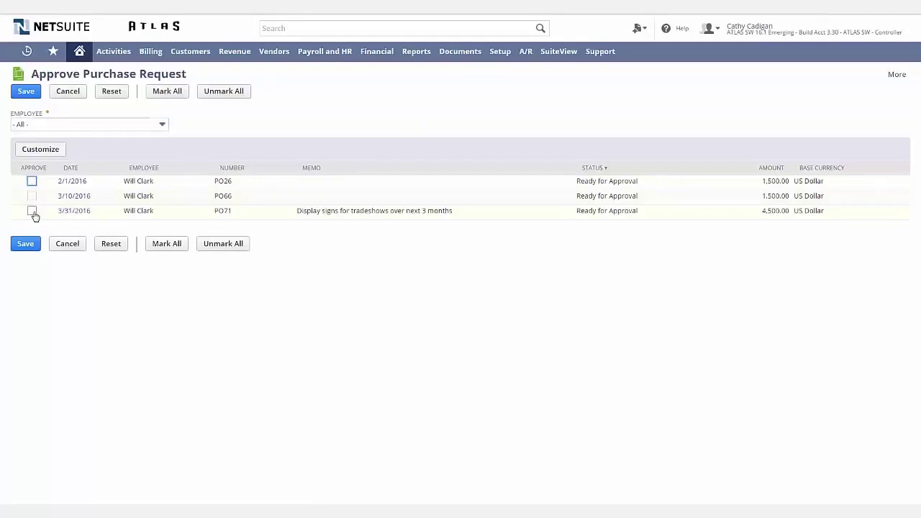
pyautogui.click(70, 213)
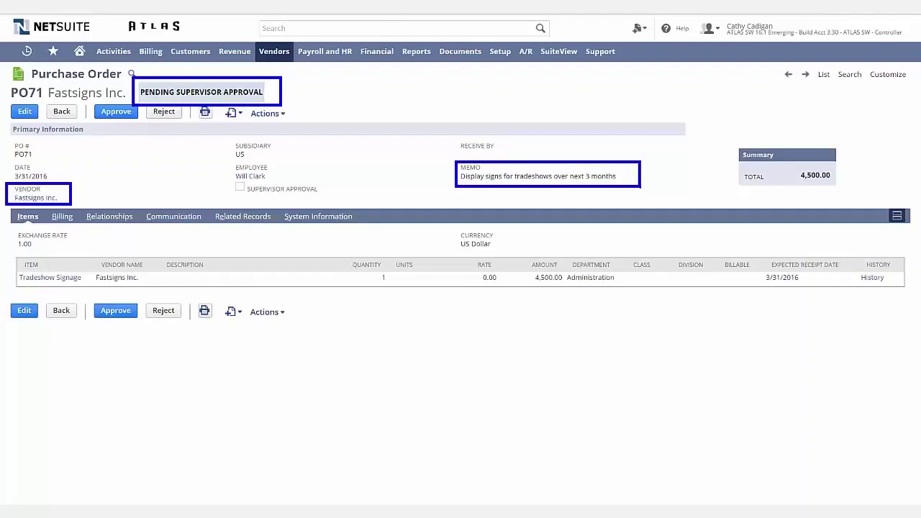
pyautogui.click(110, 117)
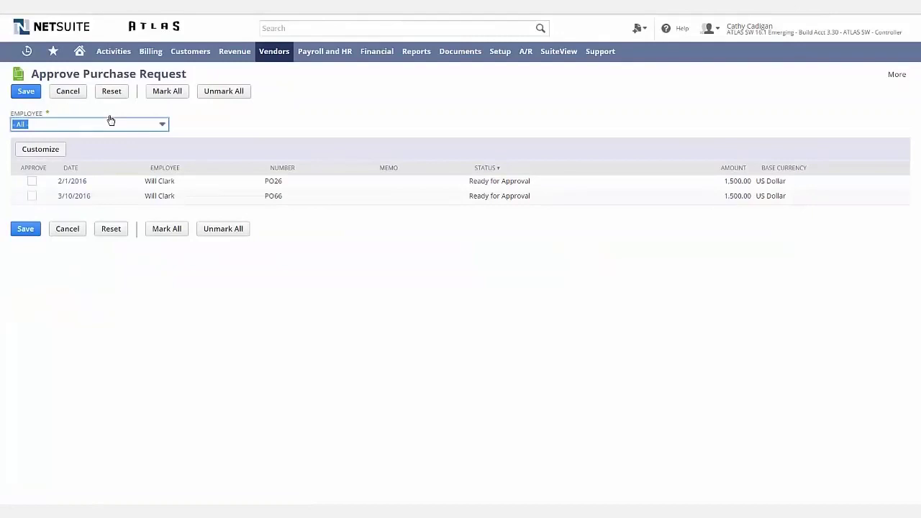
# Step: Reopen the Fastsigns Inc. purchase order from recent records in a new browser tab and save an item receipt for the Tradeshow Signage
pyautogui.moveTo(32, 54)
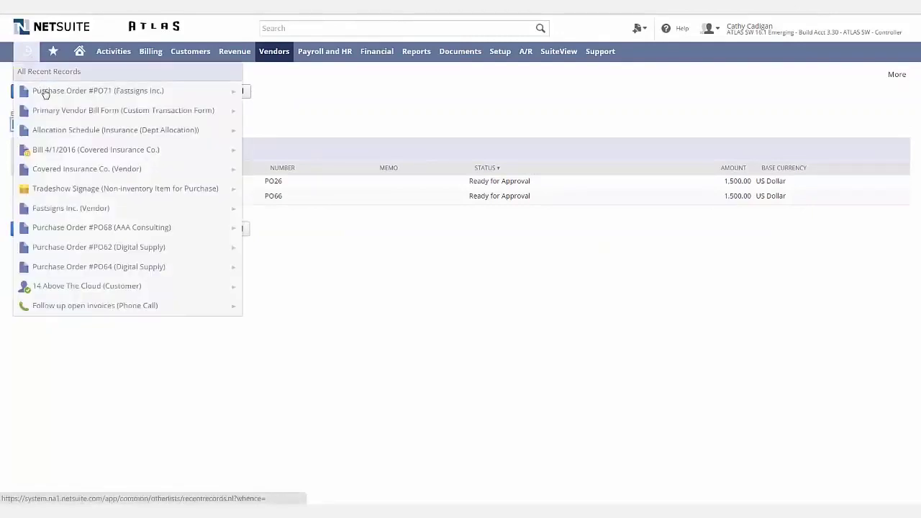
pyautogui.rightClick(45, 96)
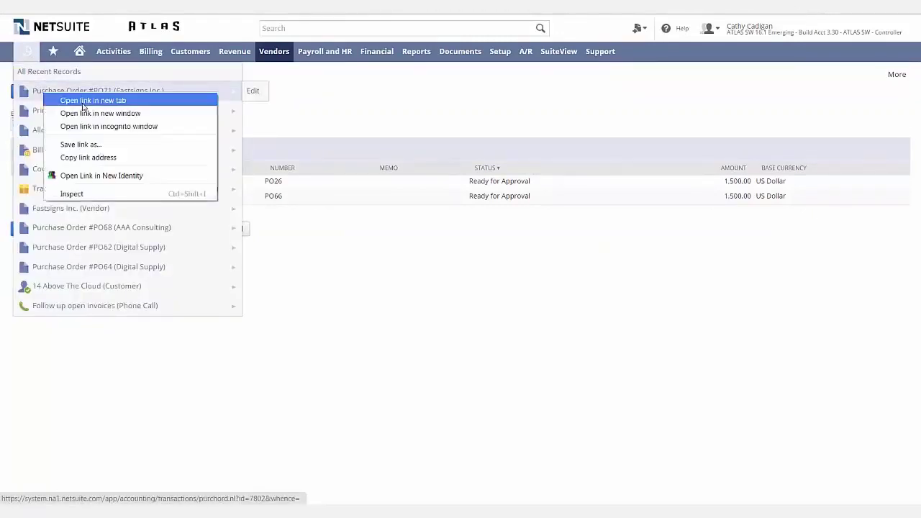
pyautogui.click(44, 95)
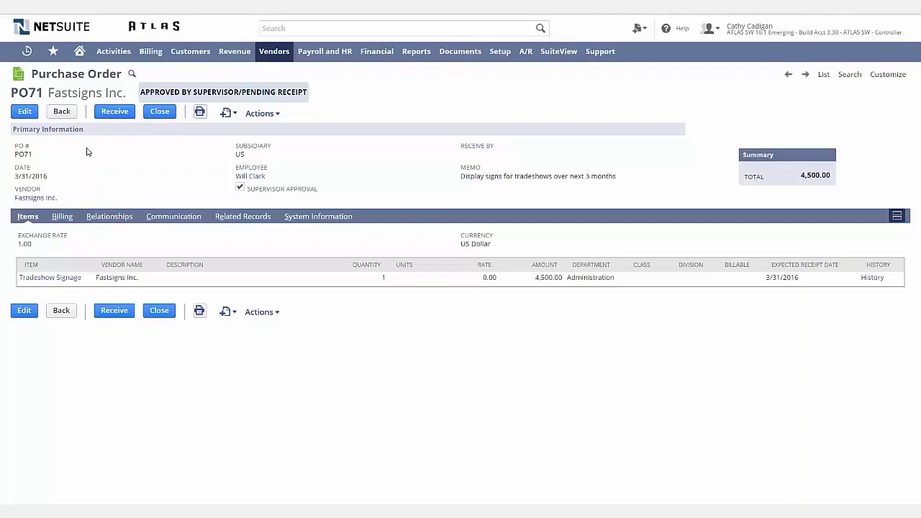
pyautogui.click(115, 112)
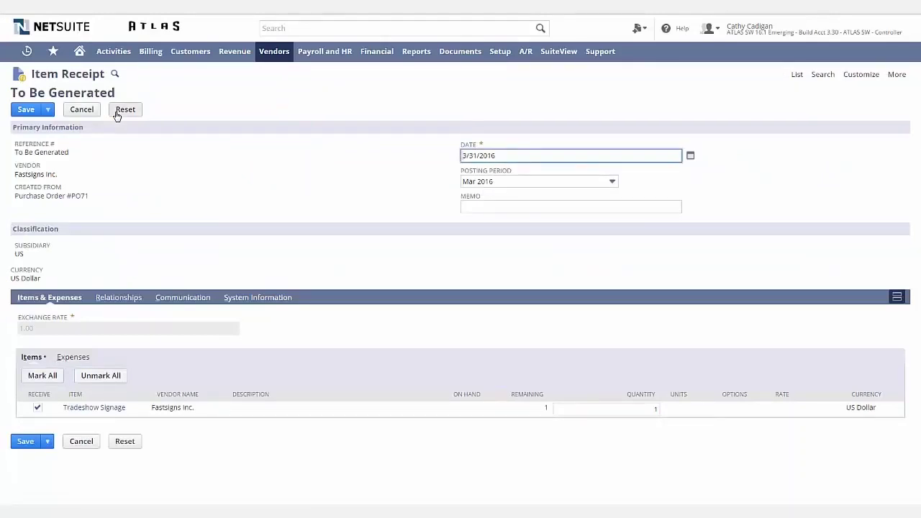
pyautogui.click(28, 114)
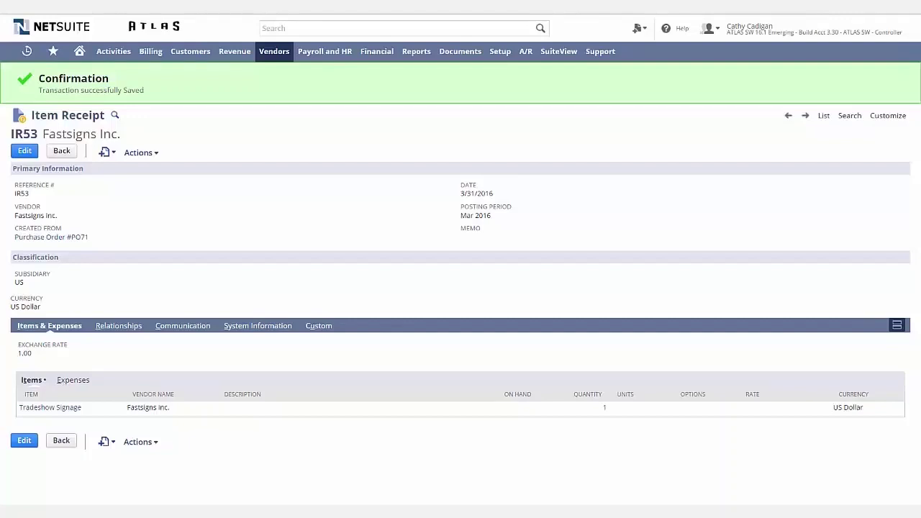
# Step: Switch to the Build Acct 3.30 - ATLAS SW - AP Analyst role and start a bill from the Fastsigns Inc. purchase order awaiting billing
pyautogui.moveTo(276, 59)
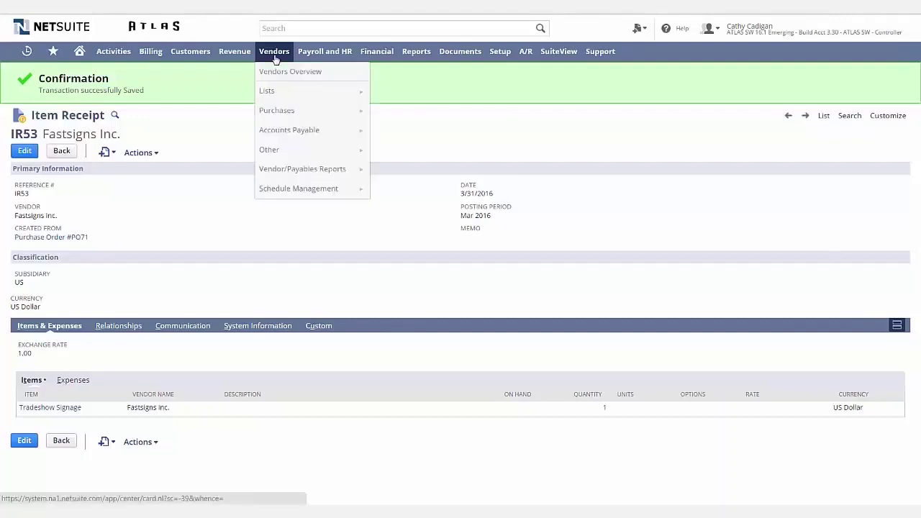
pyautogui.moveTo(325, 114)
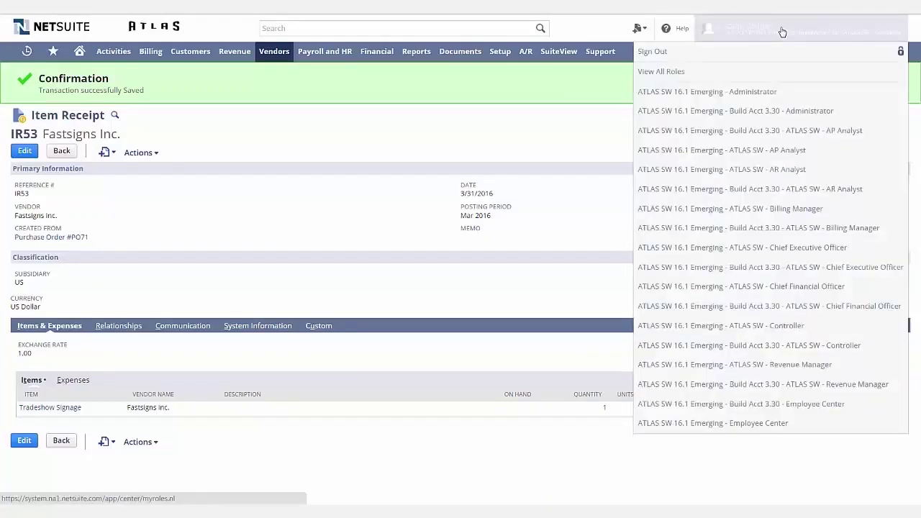
pyautogui.click(762, 138)
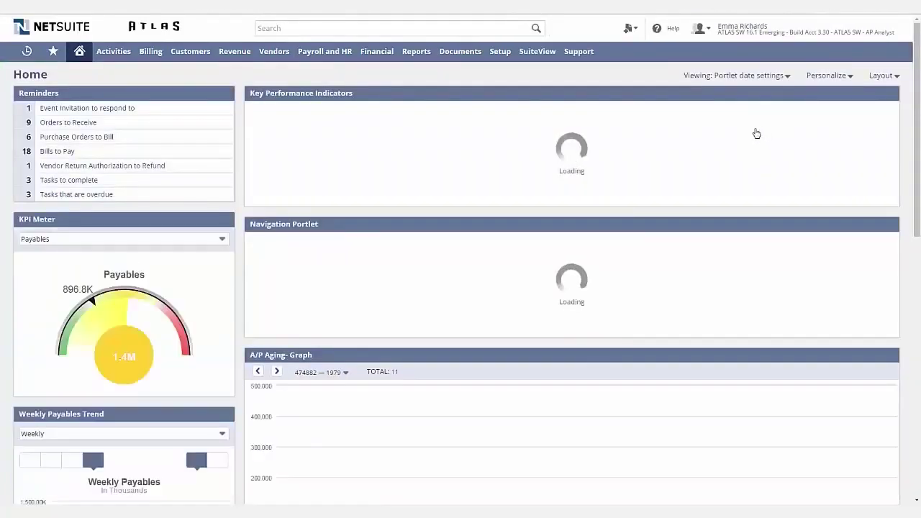
pyautogui.click(99, 138)
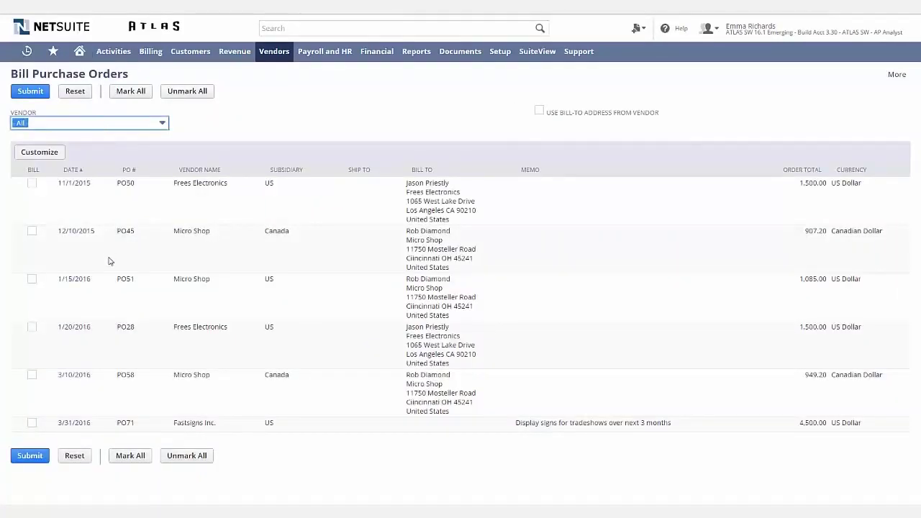
pyautogui.click(69, 423)
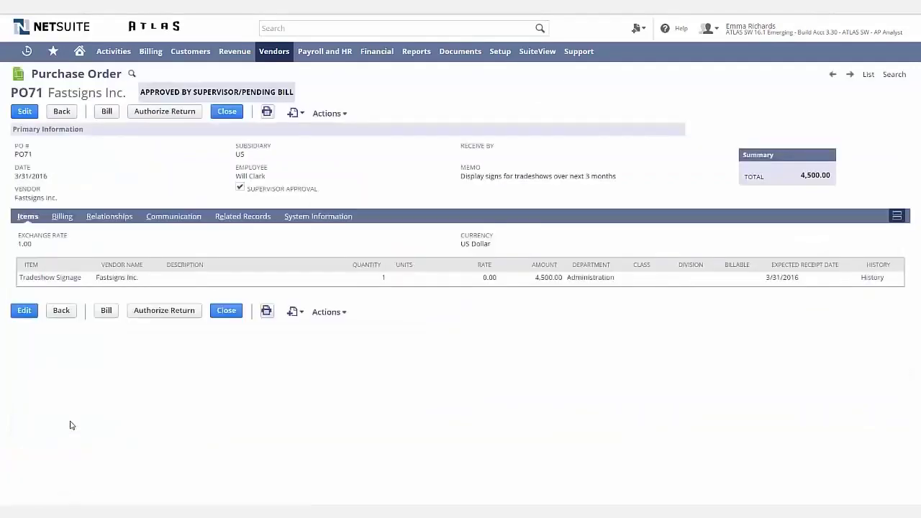
pyautogui.click(107, 114)
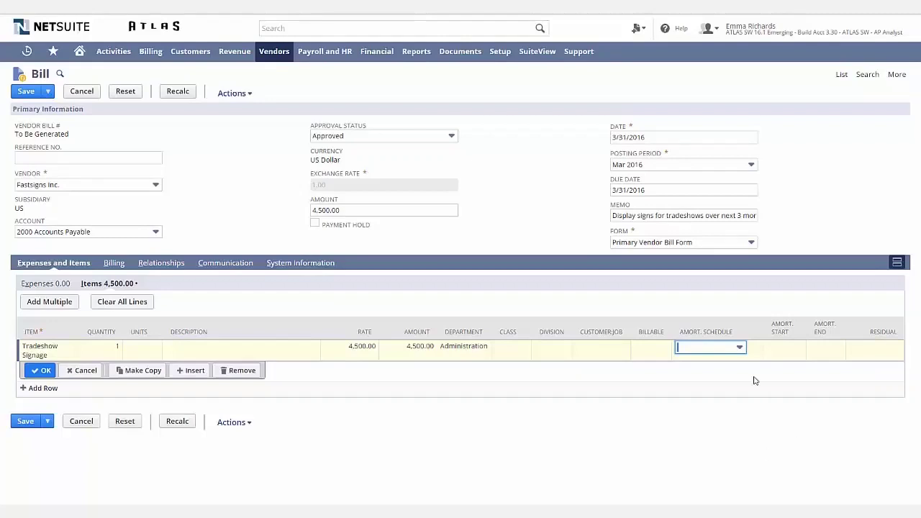
# Step: Assign the Prepaid Expenses amortization schedule to the Tradeshow Signage line, starting 4/1/2016 and ending 6/30/2016
pyautogui.click(739, 348)
pyautogui.click(705, 404)
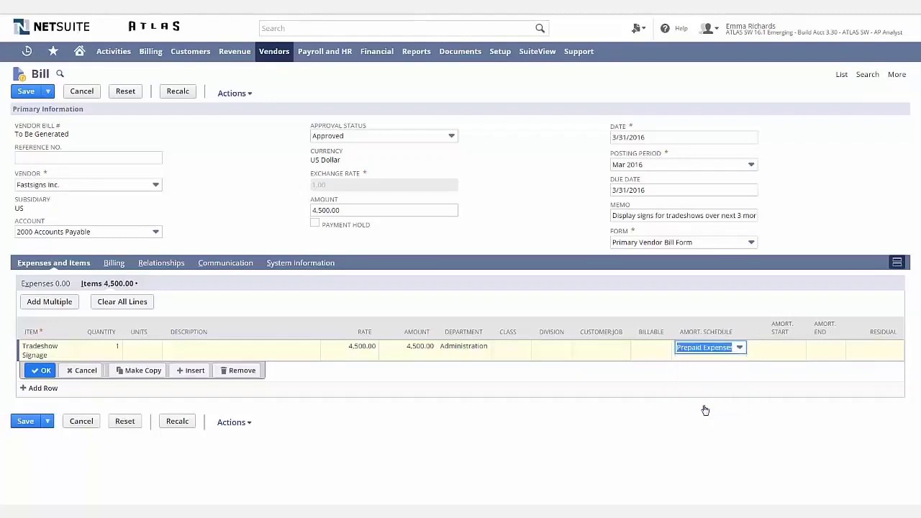
pyautogui.click(793, 351)
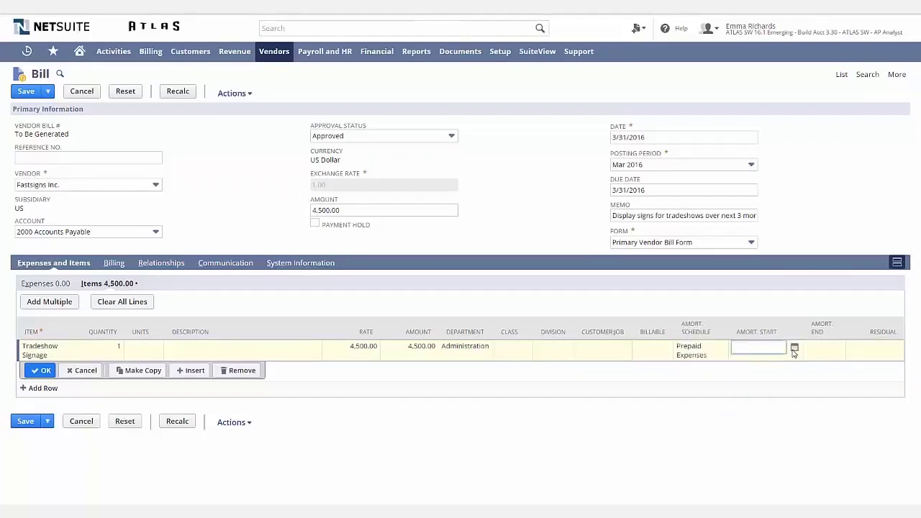
pyautogui.write('4/1/2016')
pyautogui.press('Tab')
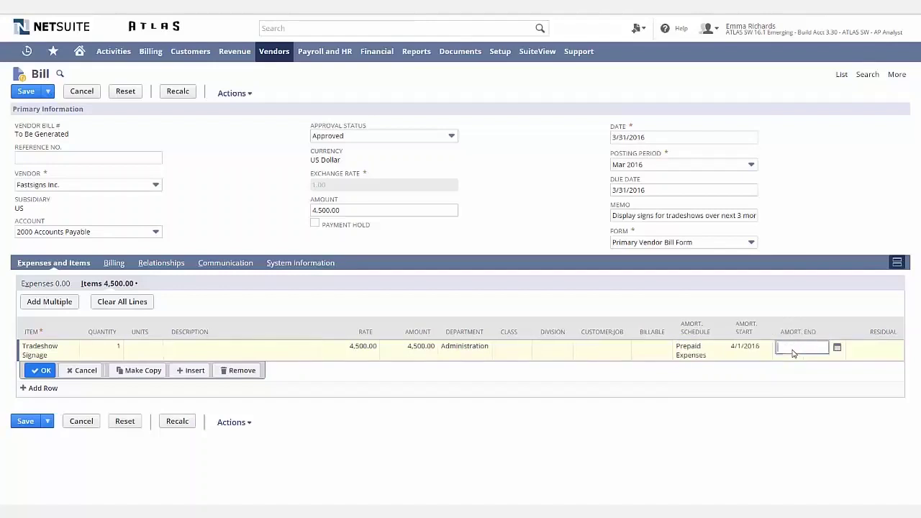
pyautogui.write('6/30/2016')
pyautogui.press('Tab')
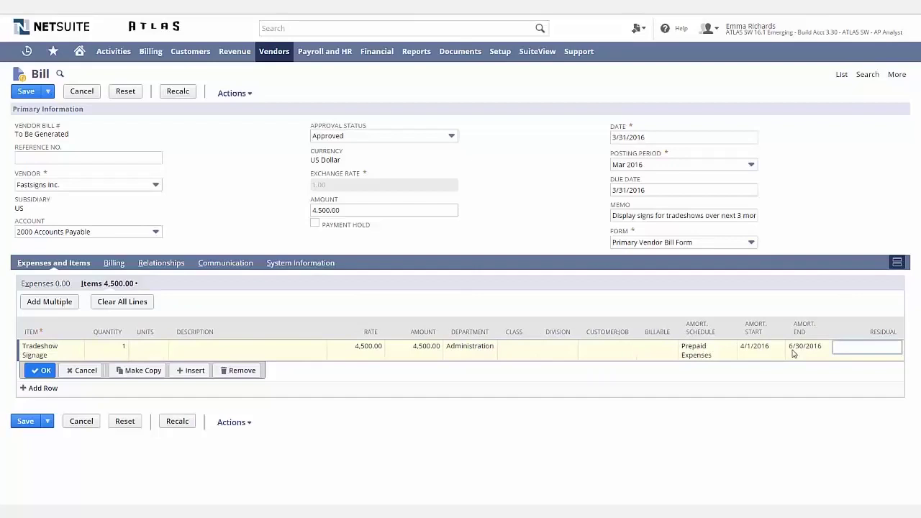
# Step: Enter FS1234 as the bill's reference number and save the bill
pyautogui.click(41, 160)
pyautogui.write('FS1234')
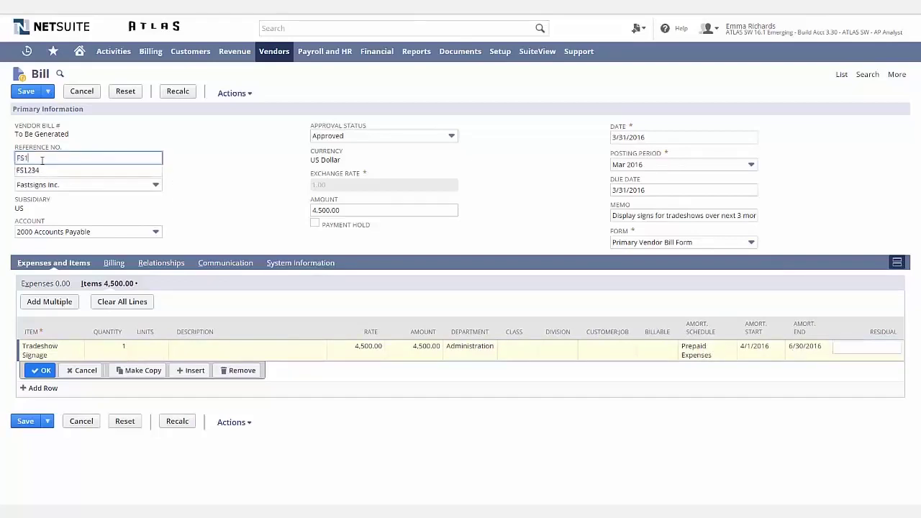
pyautogui.press('Tab')
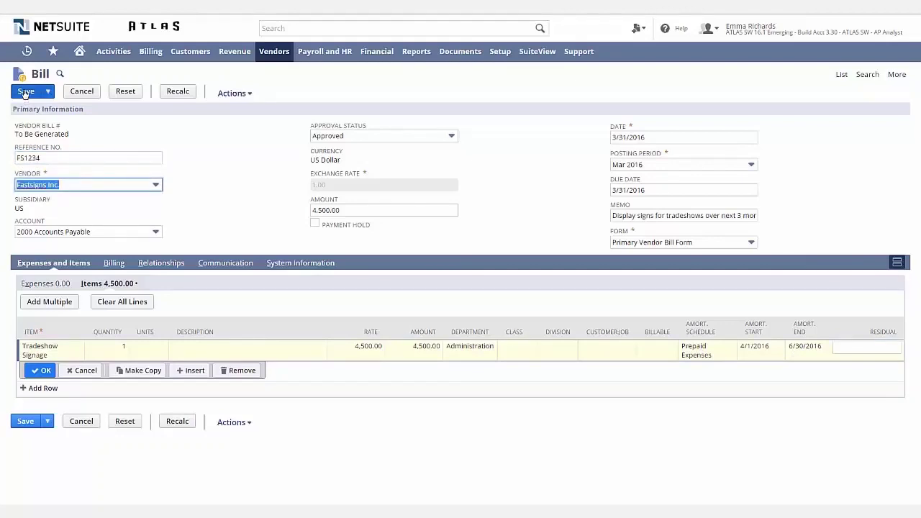
pyautogui.click(25, 92)
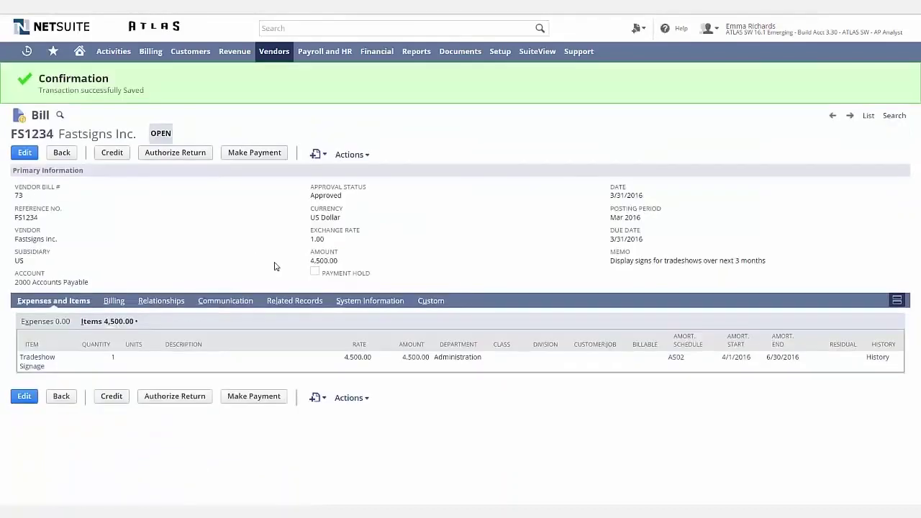
# Step: Open the amortization schedule linked to the Tradeshow Signage line in a new browser tab and examine its posting periods and amounts
pyautogui.rightClick(677, 358)
pyautogui.click(674, 362)
pyautogui.click(675, 361)
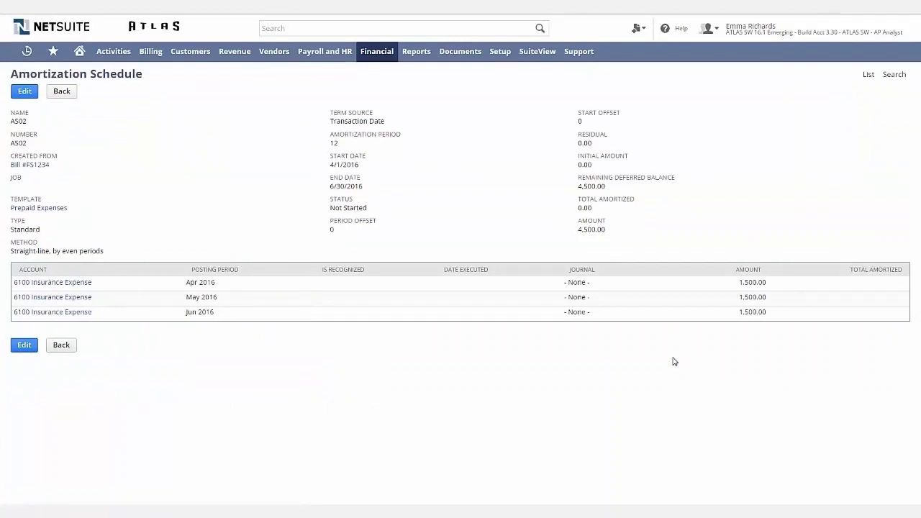
pyautogui.hotkey('ctrl', '2')
pyautogui.moveTo(727, 258); pyautogui.dragTo(785, 331)
pyautogui.moveTo(162, 254)
pyautogui.mouseDown()
pyautogui.moveTo(255, 305)
pyautogui.moveTo(264, 332)
pyautogui.mouseUp()
pyautogui.press('Escape')
# Step: Switch to the Build Acct 3.30 - ATLAS SW - Controller role and open the Amortization Forecast Detail report through a search for "Amorti"
pyautogui.moveTo(799, 33)
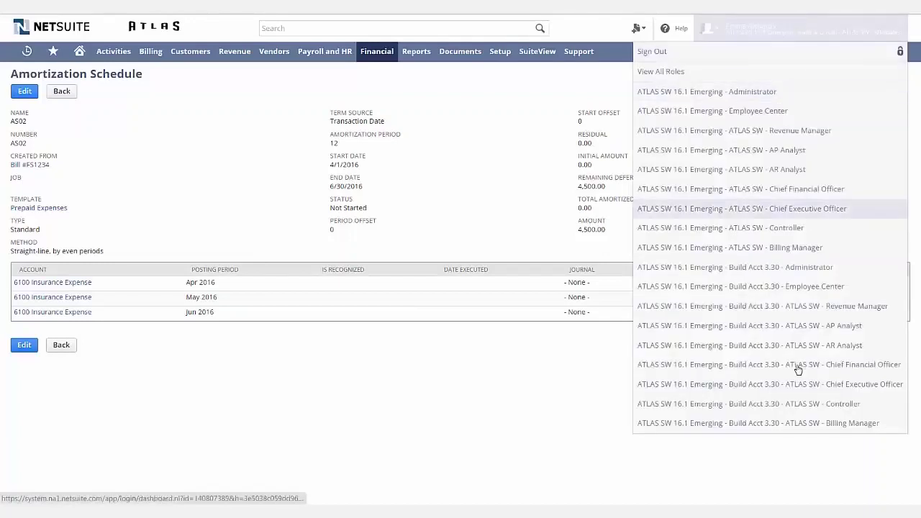
pyautogui.click(797, 406)
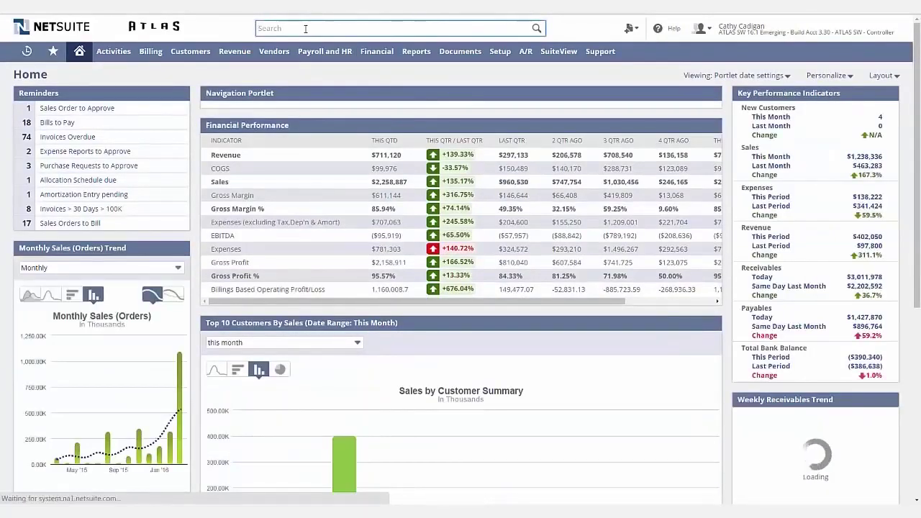
pyautogui.click(305, 28)
pyautogui.write('Amorti')
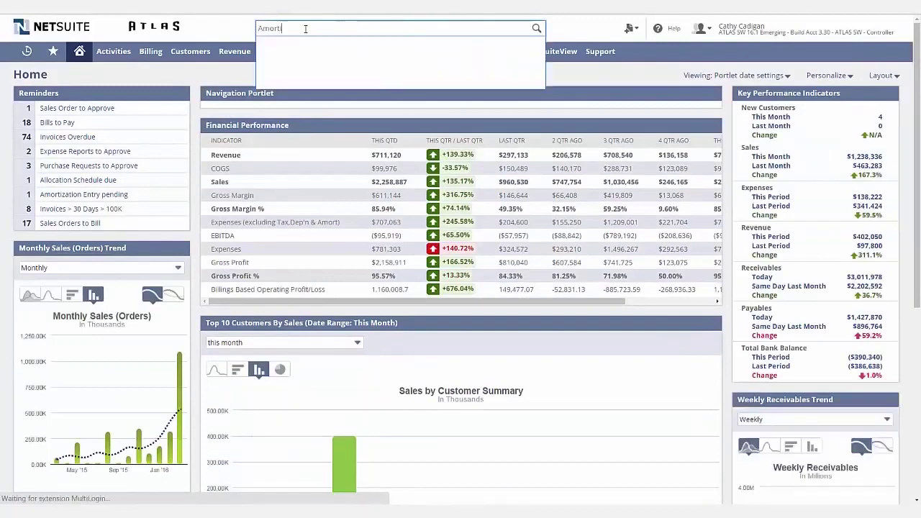
pyautogui.click(306, 64)
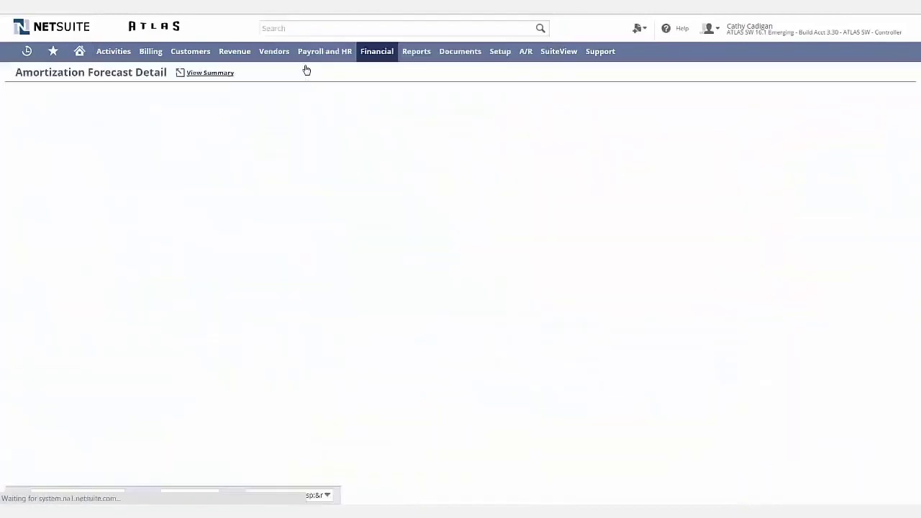
# Step: Break the amortization forecast into columns by Accounting Period and refresh the report
pyautogui.click(607, 474)
pyautogui.scroll(-3, 614, 421)
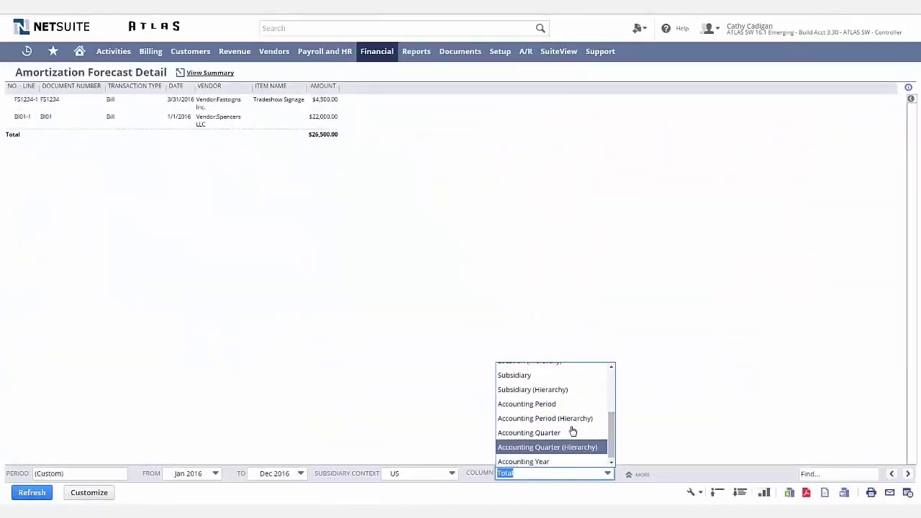
pyautogui.click(551, 409)
pyautogui.click(32, 493)
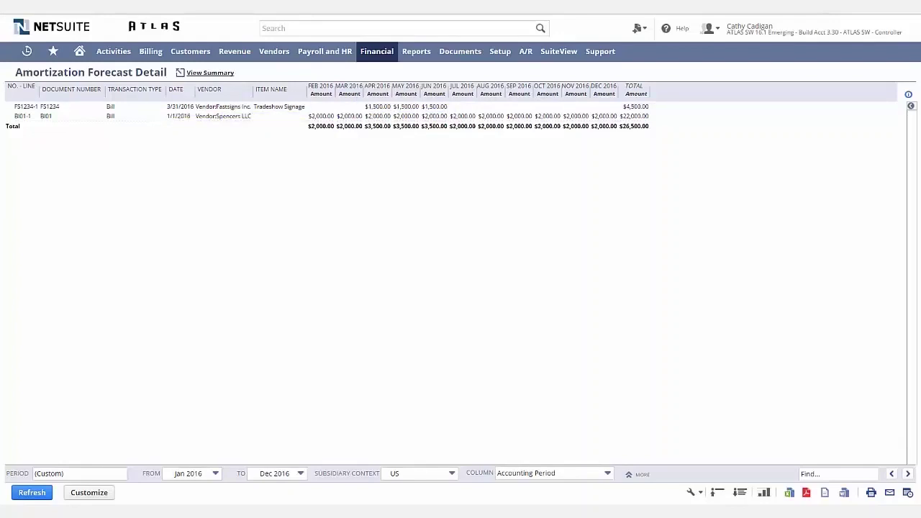
# Step: Create the pending amortization journal entries for posting period Apr 2016 from a separate browser tab, and refresh the Amortization Forecast Detail report
pyautogui.rightClick(77, 51)
pyautogui.click(87, 59)
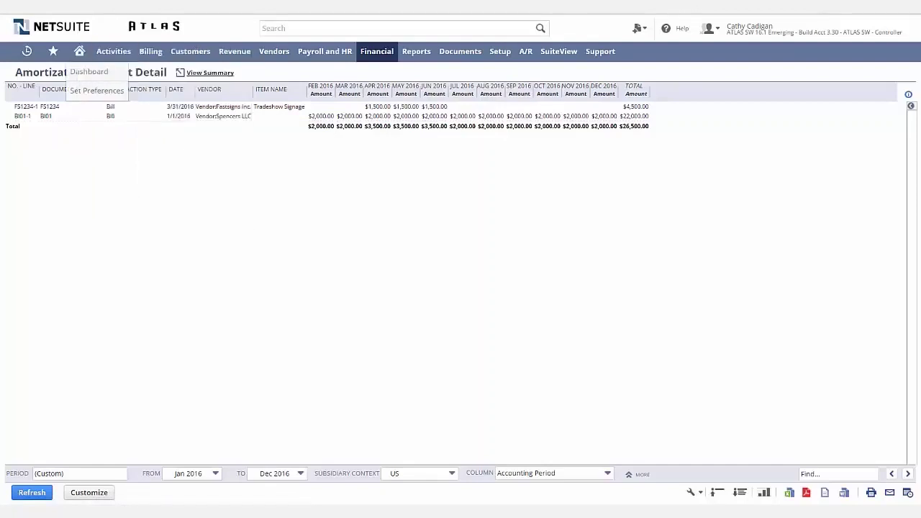
pyautogui.hotkey('ctrl', 'Tab')
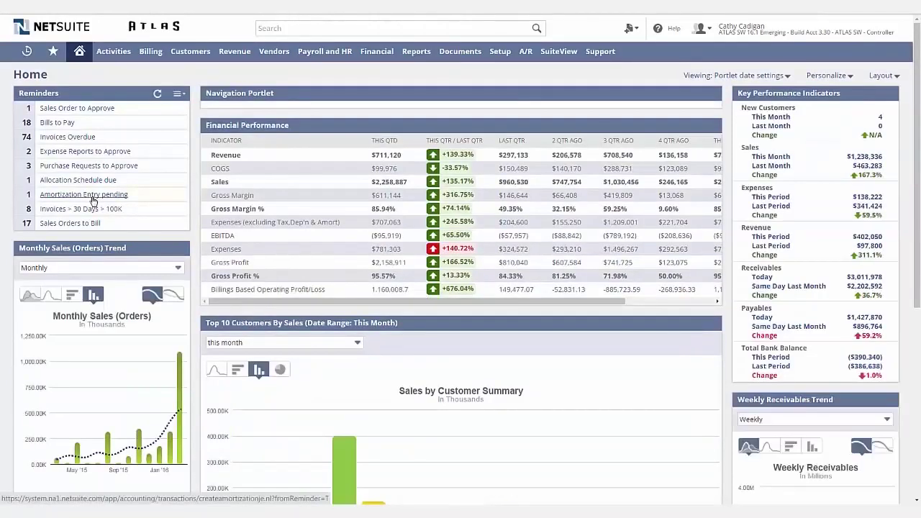
pyautogui.click(93, 201)
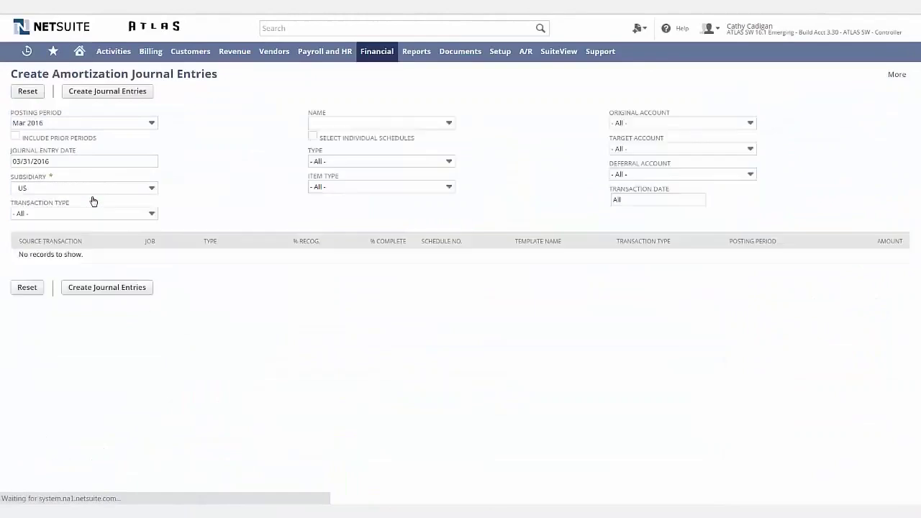
pyautogui.click(152, 124)
pyautogui.click(79, 150)
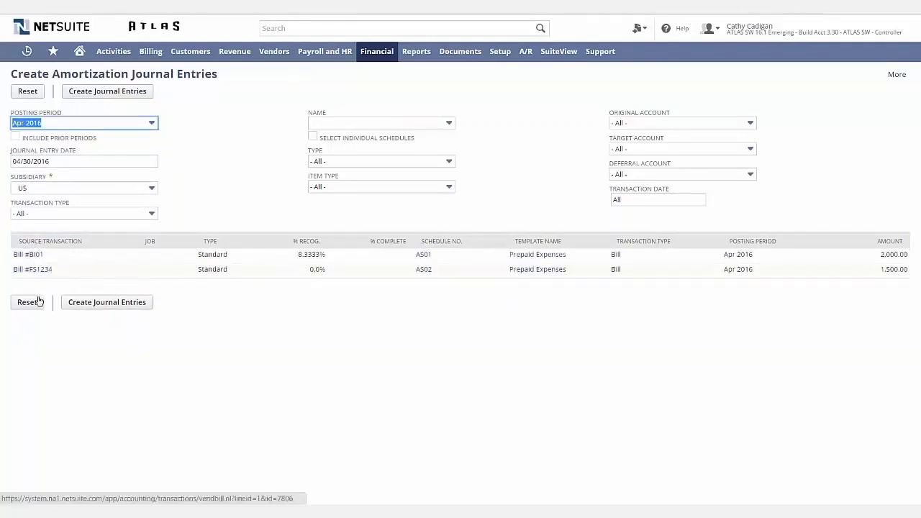
pyautogui.click(119, 94)
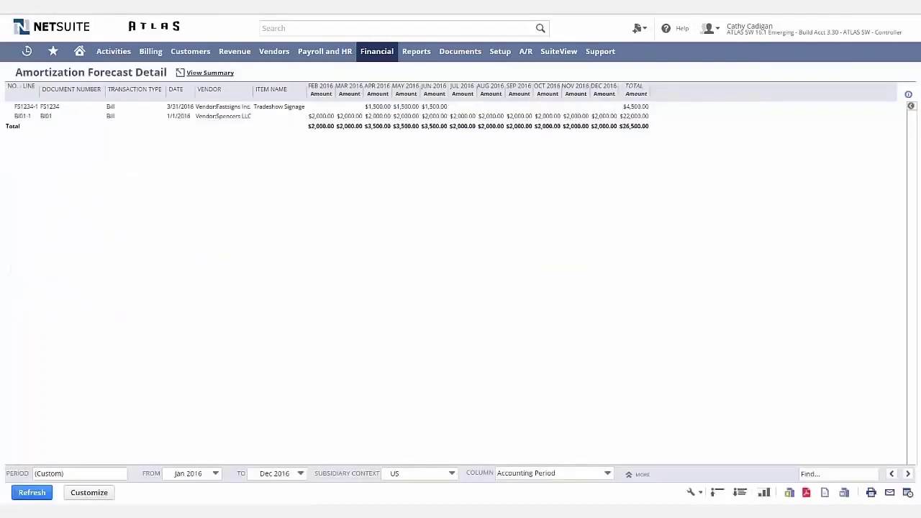
pyautogui.click(31, 493)
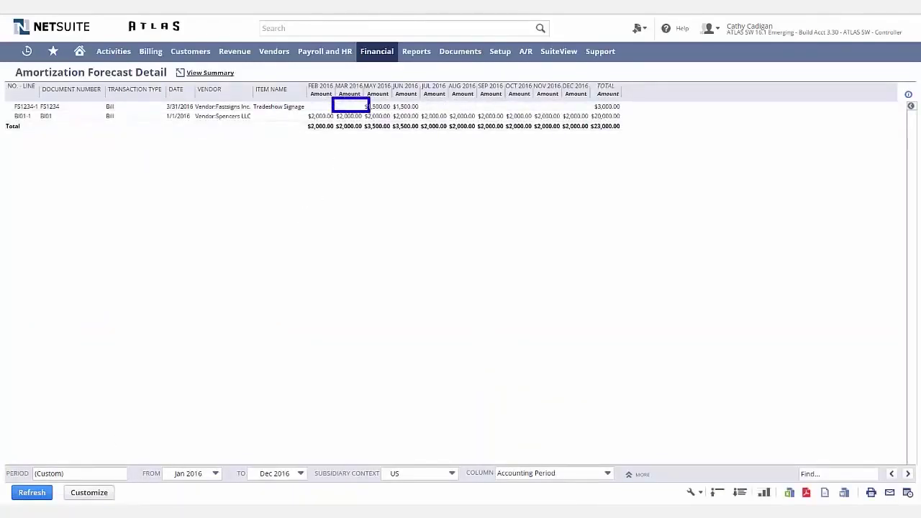
# Step: Open the scheduling form for the Amortization Forecast Detail report, examine the recurrence options for repeated runs and close it without saving
pyautogui.click(907, 493)
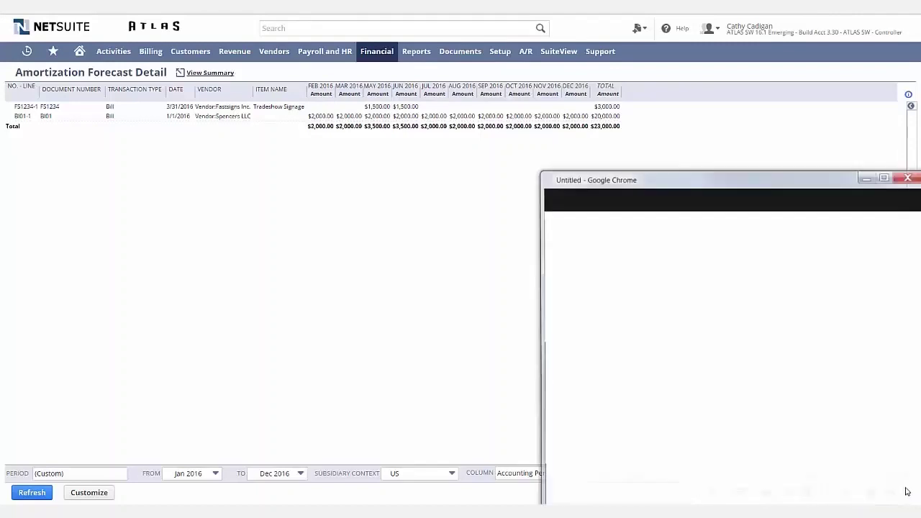
pyautogui.moveTo(770, 180); pyautogui.dragTo(700, 108)
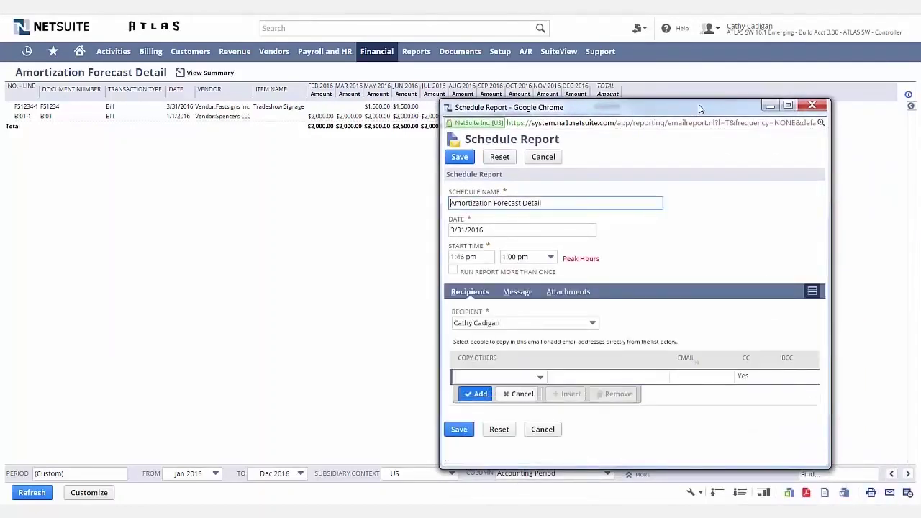
pyautogui.click(453, 271)
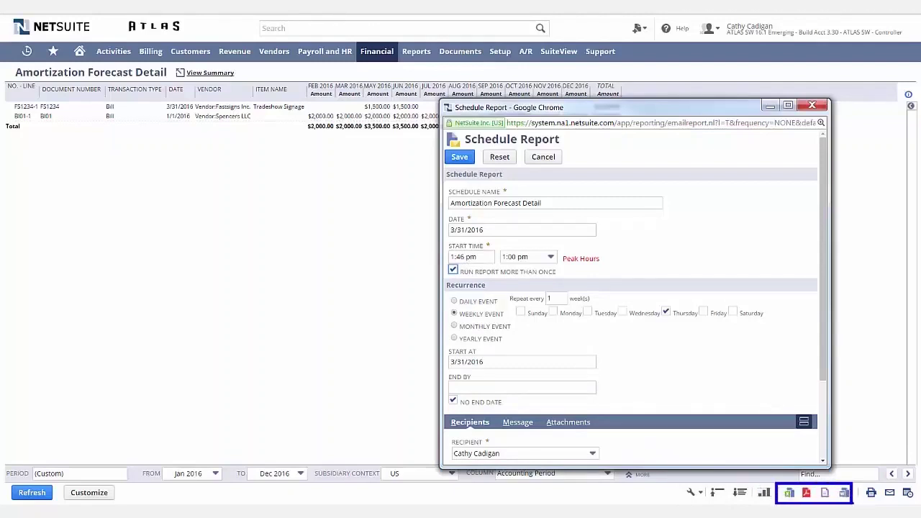
pyautogui.click(811, 107)
pyautogui.click(636, 207)
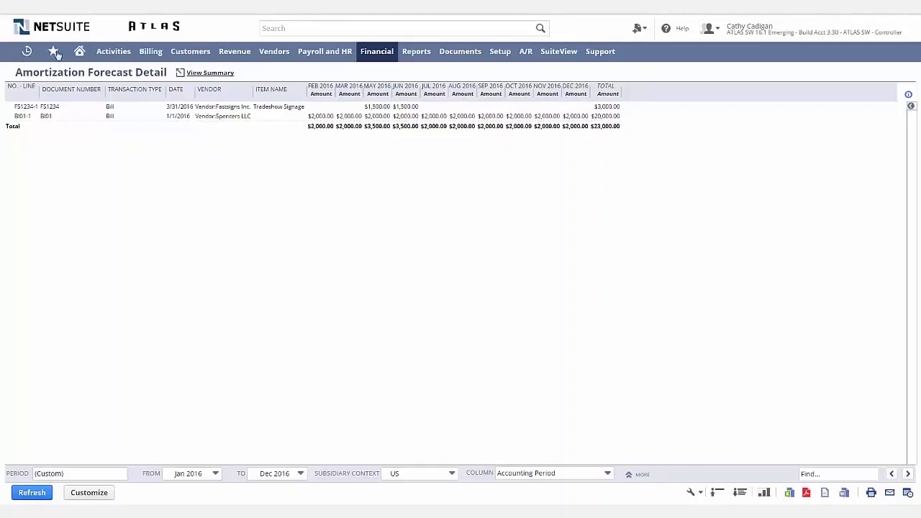
# Step: Open Bills to Pay from the home reminders, set the payment account to US Checking and select the Fastsigns Inc. bill for payment
pyautogui.click(79, 52)
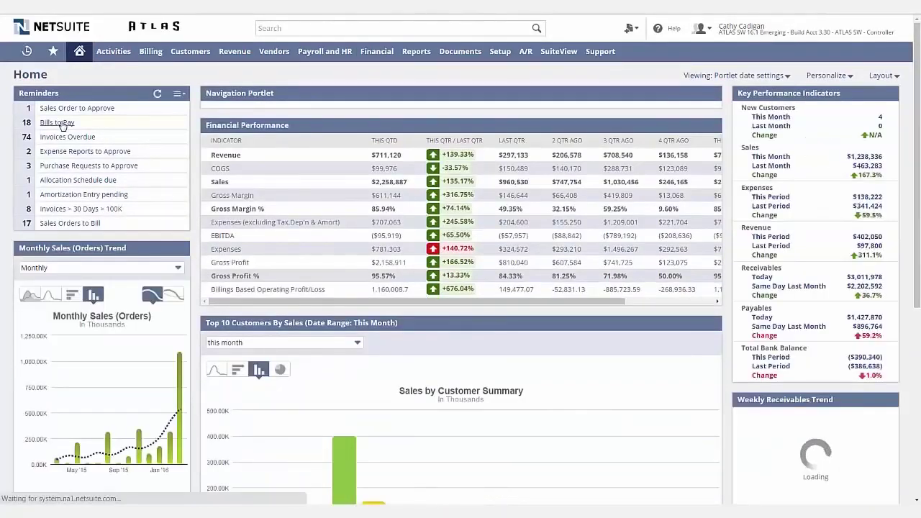
pyautogui.click(61, 123)
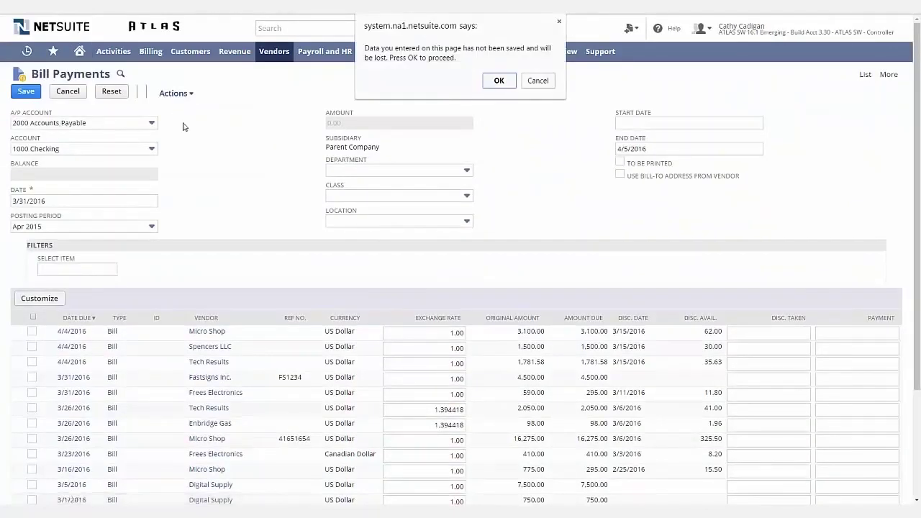
pyautogui.click(499, 81)
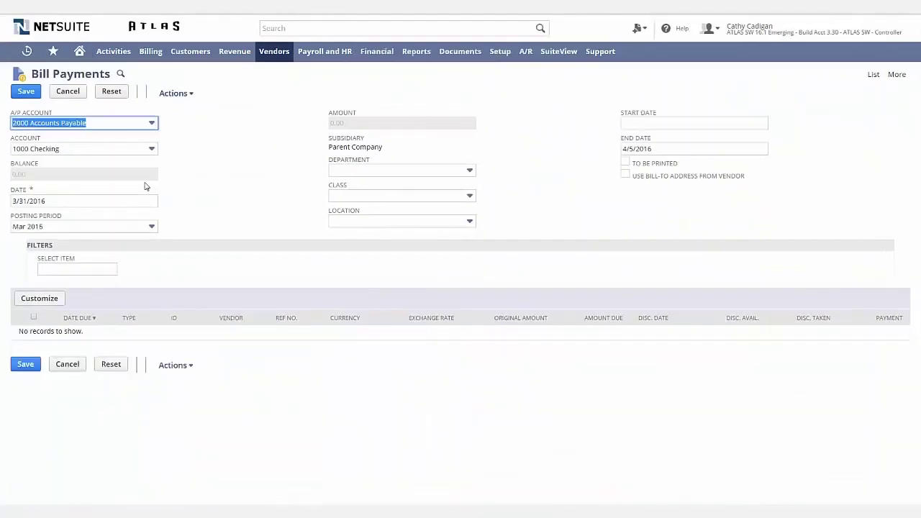
pyautogui.click(152, 147)
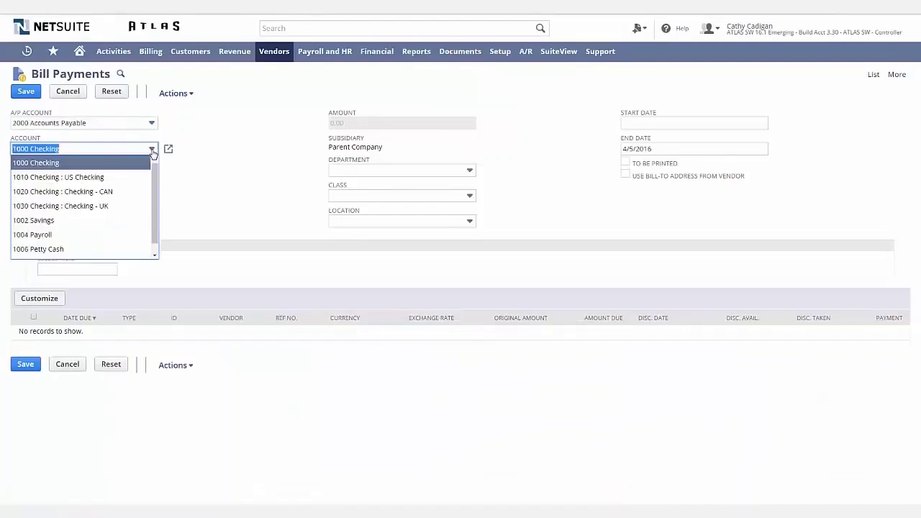
pyautogui.click(119, 177)
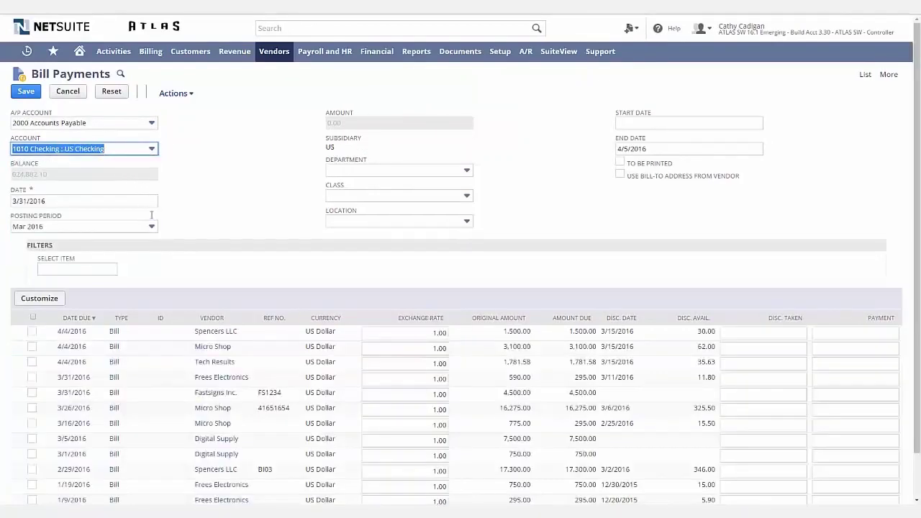
pyautogui.click(31, 393)
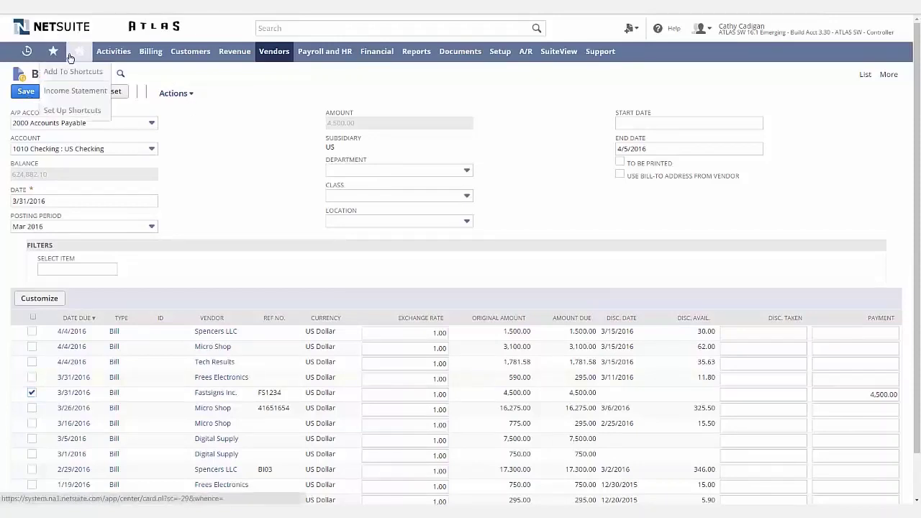
# Step: Return to the home dashboard, open the Insurance (Dept Allocation) schedule from the due allocation schedules and display its destination departments and weights
pyautogui.click(79, 52)
pyautogui.click(429, 109)
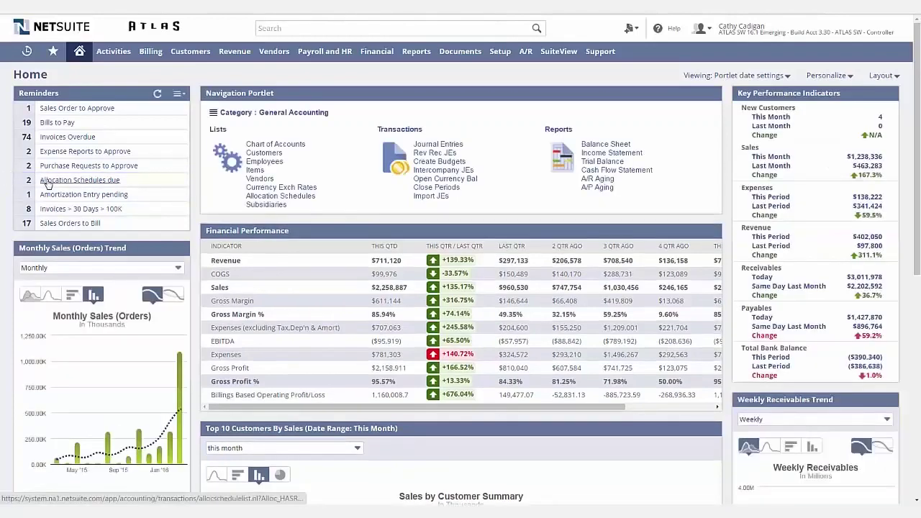
pyautogui.click(49, 183)
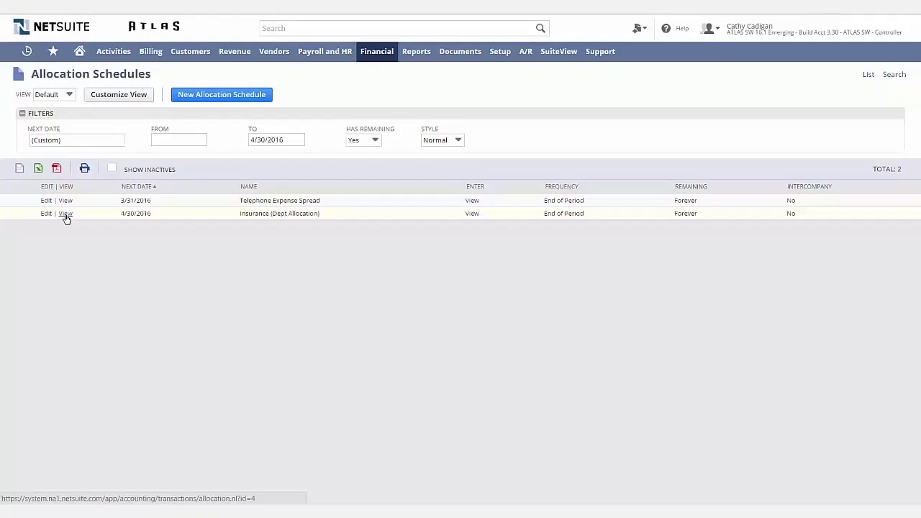
pyautogui.click(65, 215)
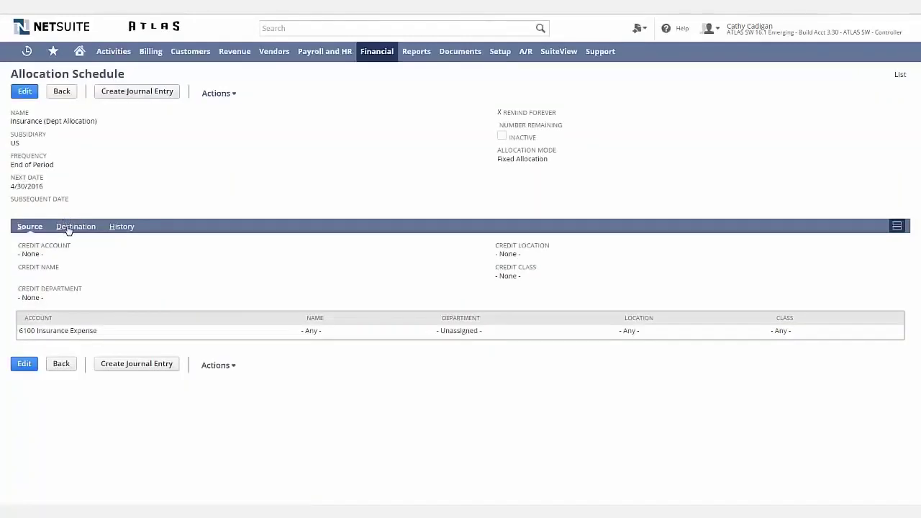
pyautogui.click(69, 229)
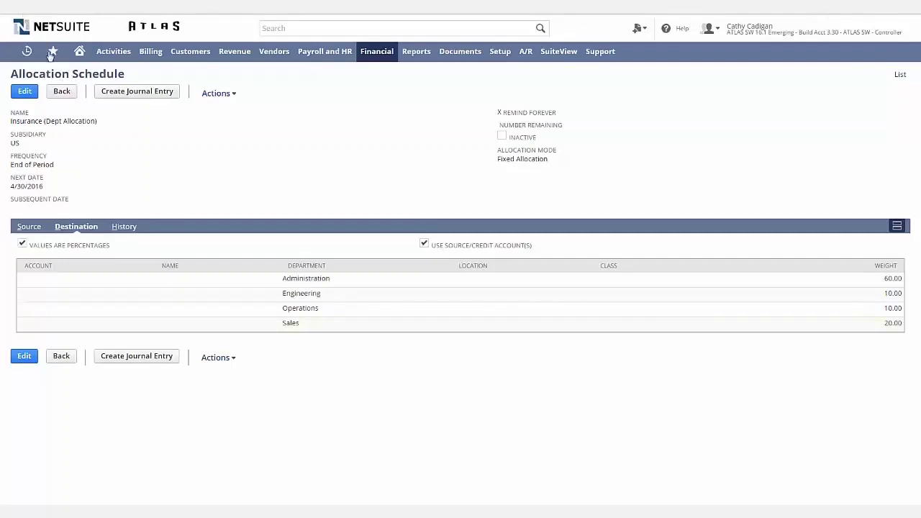
# Step: Open the Income Statement shortcut in a new browser tab, break its columns out by Department and refresh the report
pyautogui.moveTo(50, 56)
pyautogui.rightClick(59, 92)
pyautogui.click(83, 102)
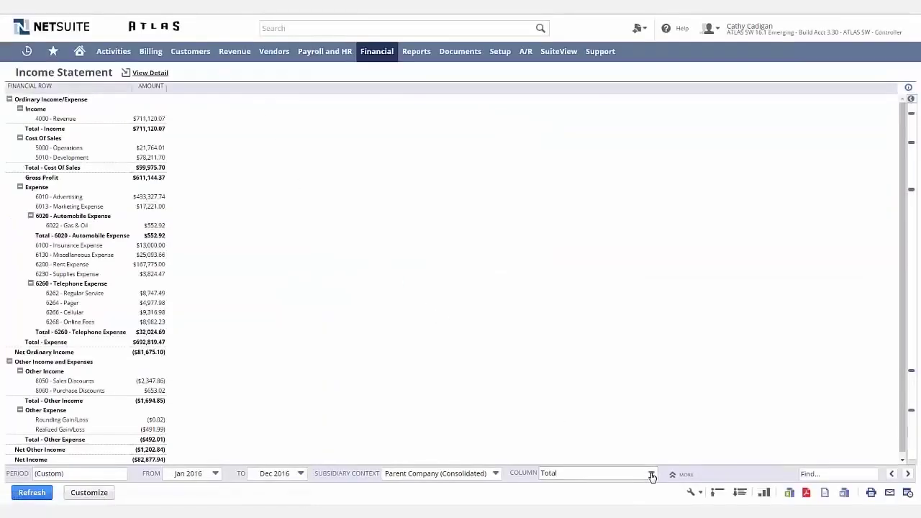
pyautogui.click(649, 473)
pyautogui.click(572, 413)
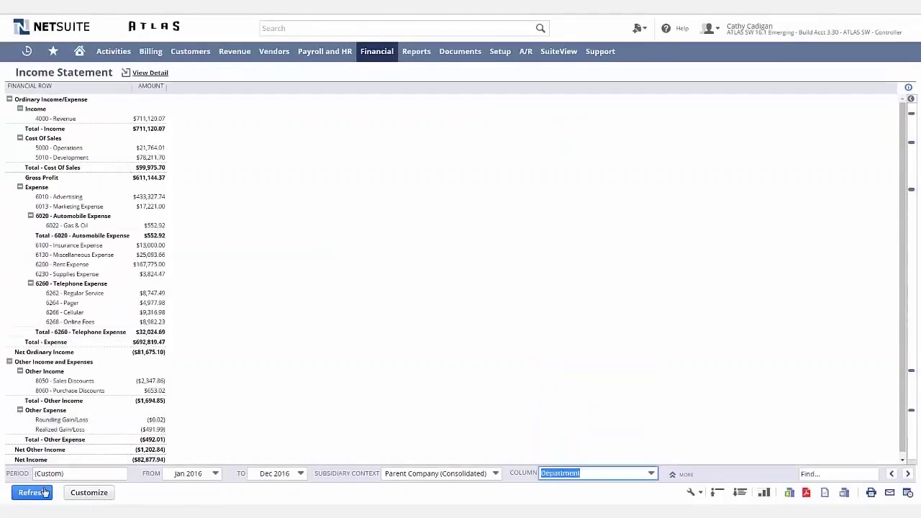
pyautogui.click(42, 492)
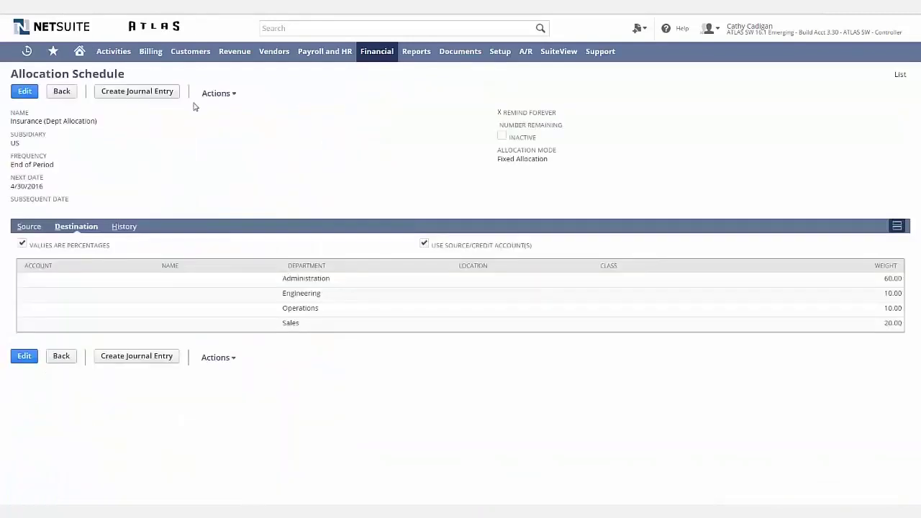
# Step: Create the journal entry from the Insurance (Dept Allocation) schedule and refresh the Income Statement in its own browser tab
pyautogui.click(138, 97)
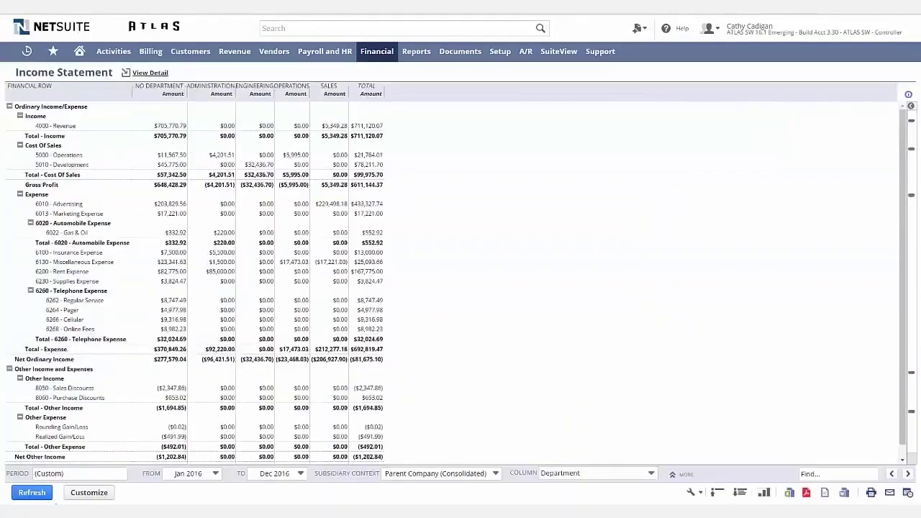
pyautogui.click(33, 493)
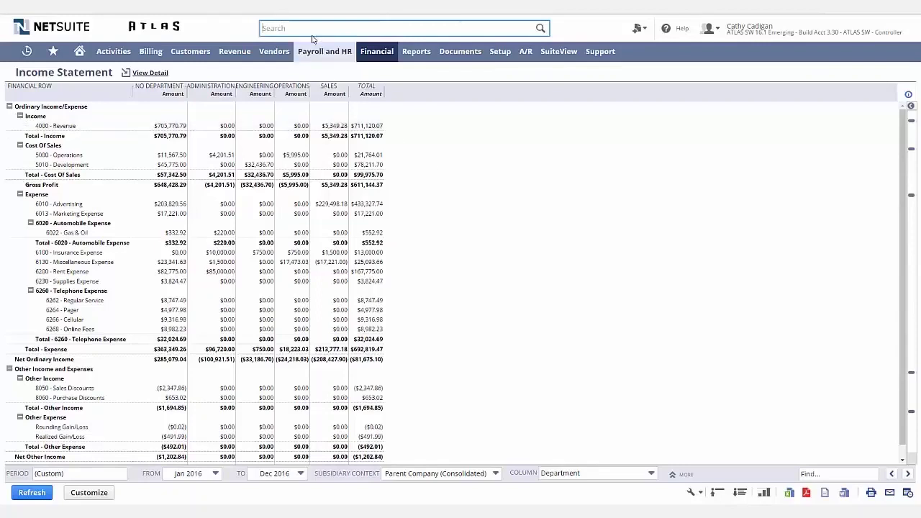
# Step: Search for "Open Purchas" and open the Open Purchase Orders report page
pyautogui.write('Op')
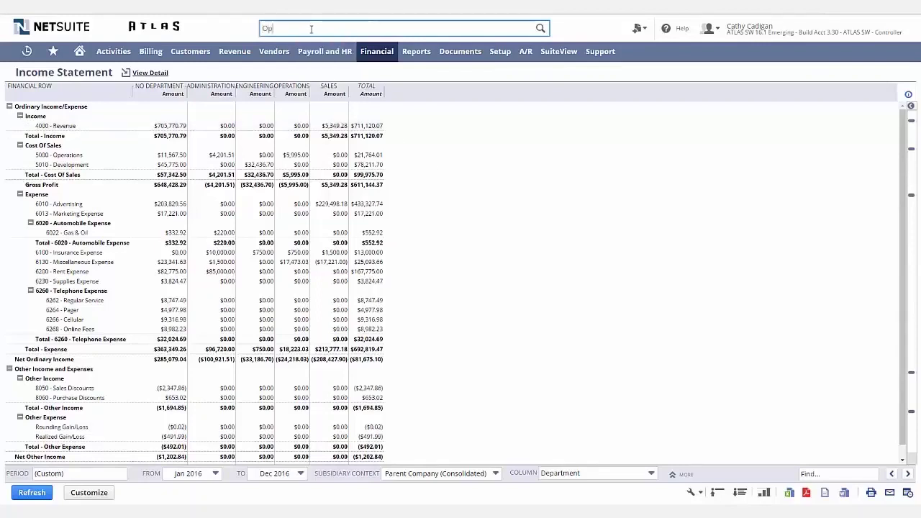
pyautogui.write('en Purchas')
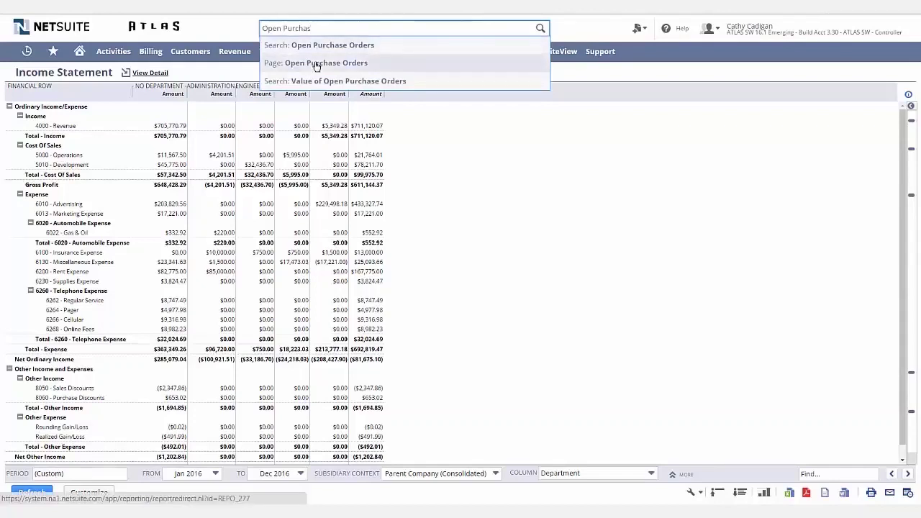
pyautogui.click(316, 63)
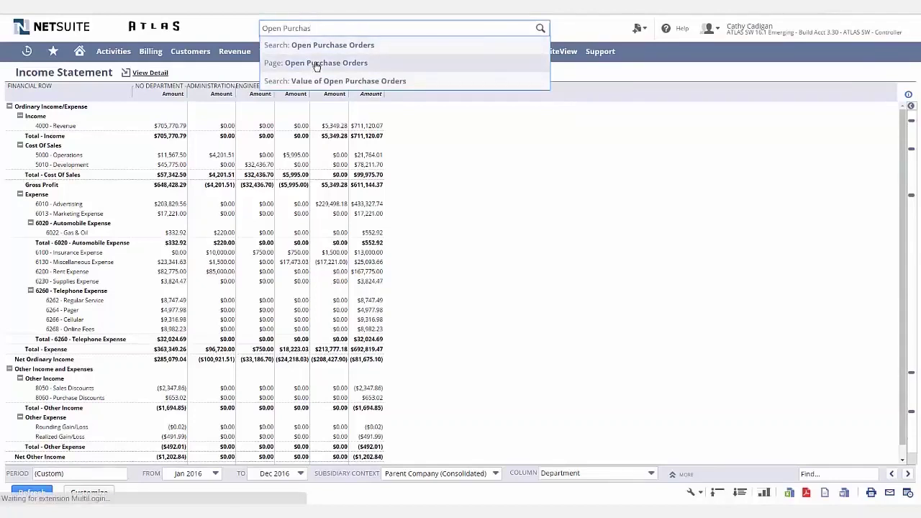